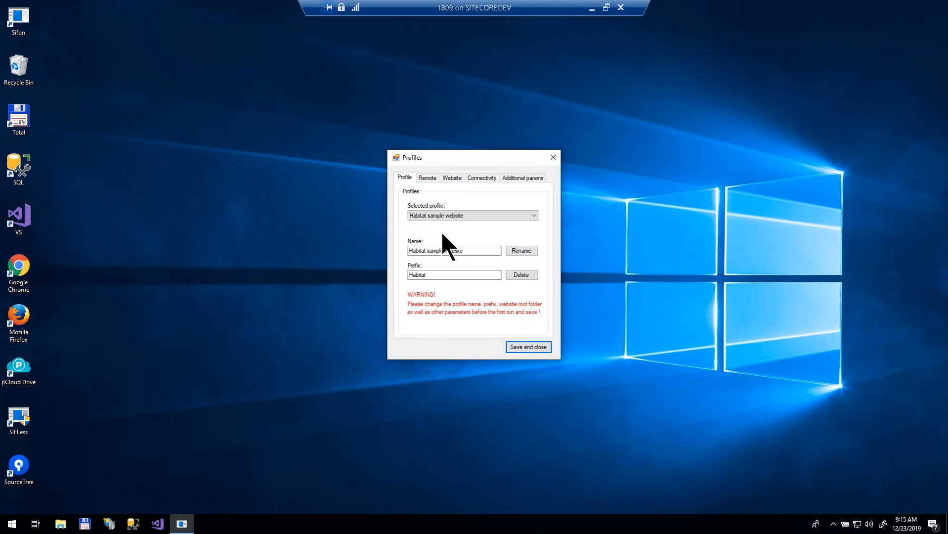
Step: Replace the profile's name with "Remote Sitecore Commerce instance"
{"action": "left_click", "coordinate": [451, 251]}
{"action": "key", "text": "ctrl+a"}
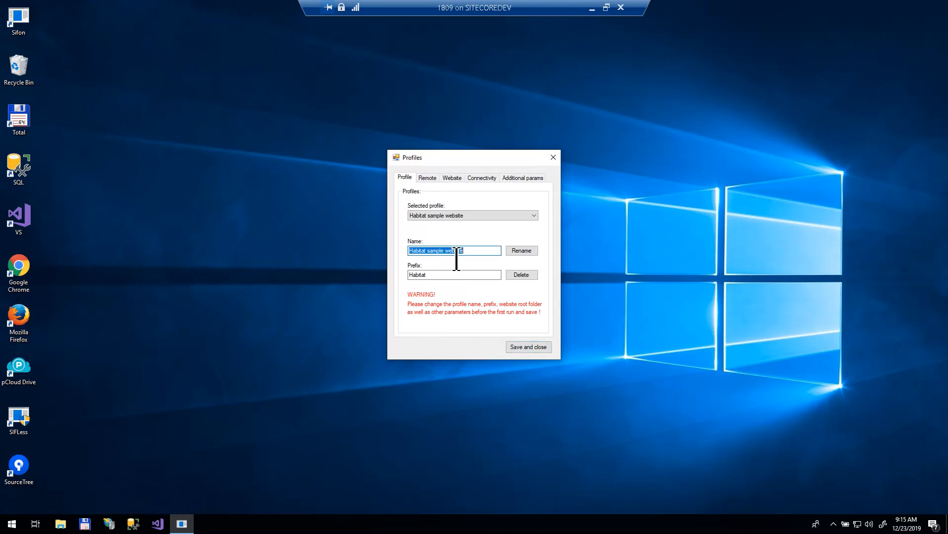
{"action": "type", "text": "RemoteSitecore Commerce instance"}
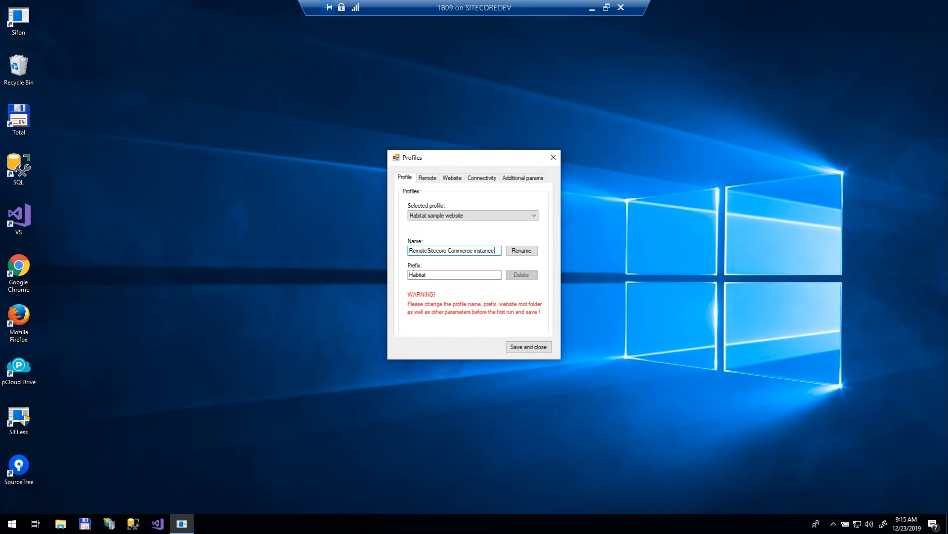
{"action": "left_click", "coordinate": [428, 251]}
Step: Set the profile's prefix to "platform" and apply the profile rename
{"action": "left_click", "coordinate": [439, 275]}
{"action": "key", "text": "ctrl+a"}
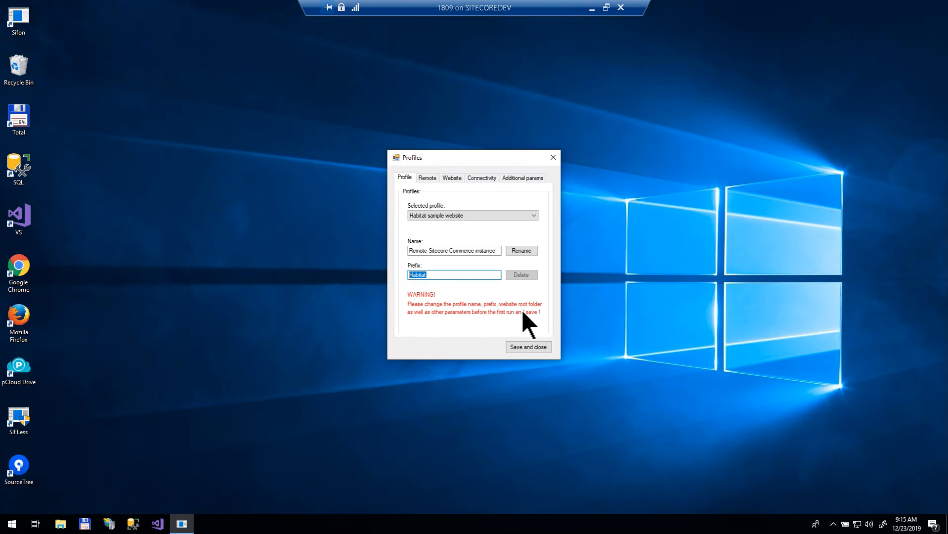
{"action": "type", "text": "platform"}
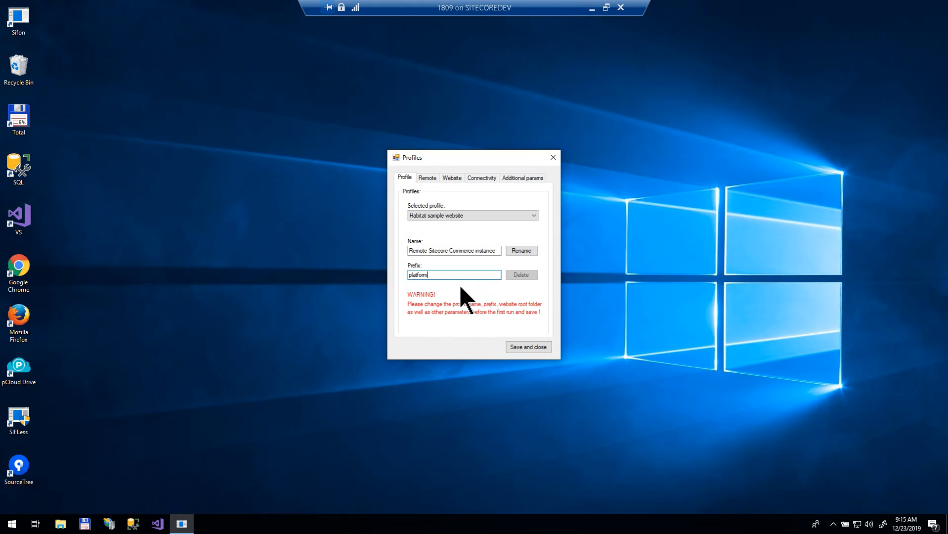
{"action": "type", "text": ".local"}
{"action": "key", "text": "shift+End"}
{"action": "key", "text": "Delete"}
{"action": "left_click", "coordinate": [517, 252]}
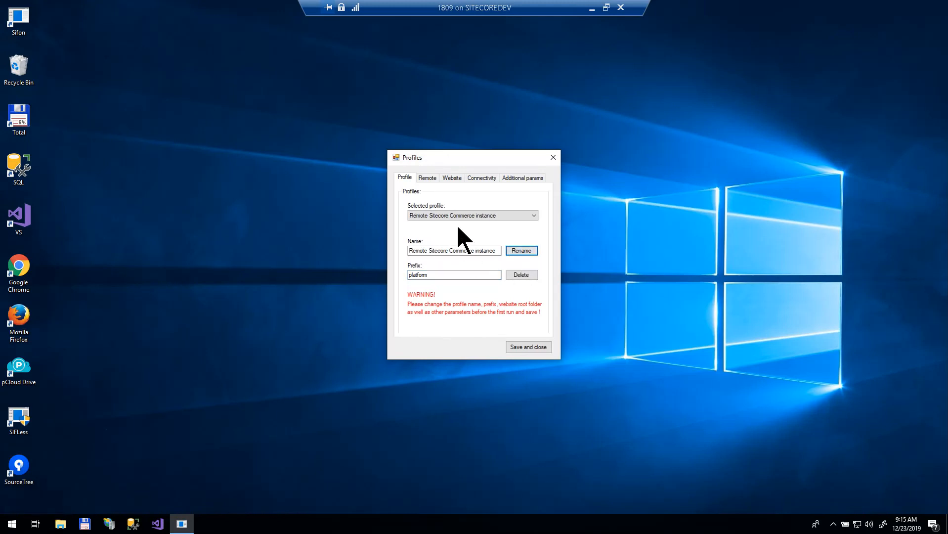
Step: Enable remote execution for the profile and set the remote host to Windows1903
{"action": "left_click", "coordinate": [429, 185]}
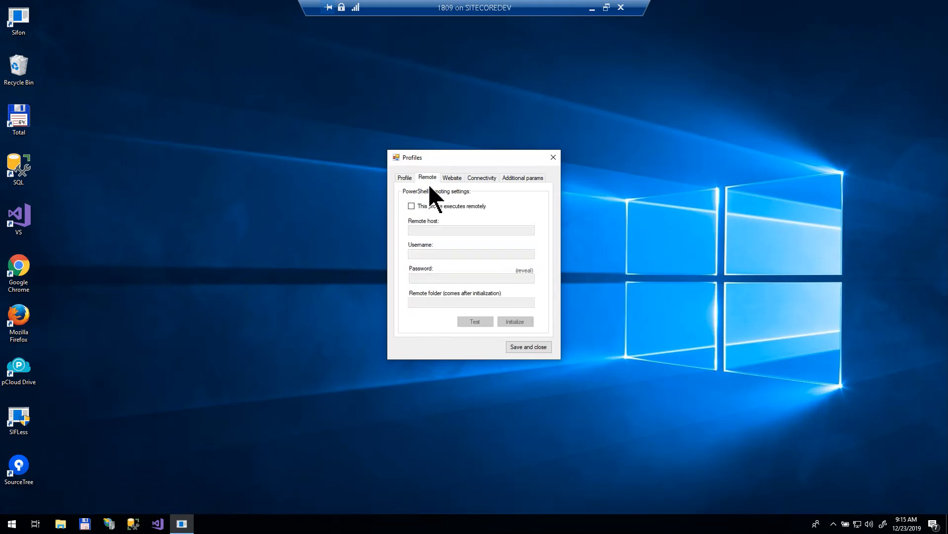
{"action": "left_click", "coordinate": [411, 206]}
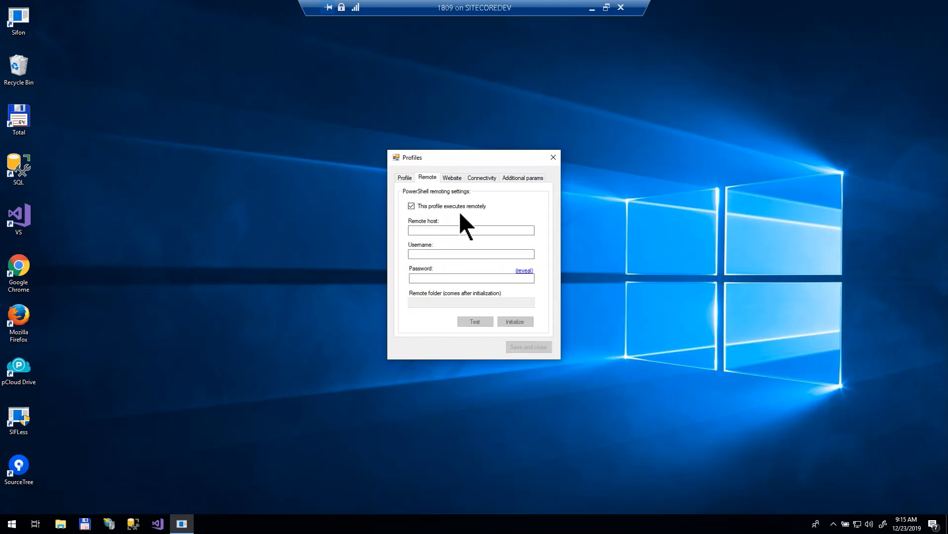
{"action": "left_click", "coordinate": [487, 231]}
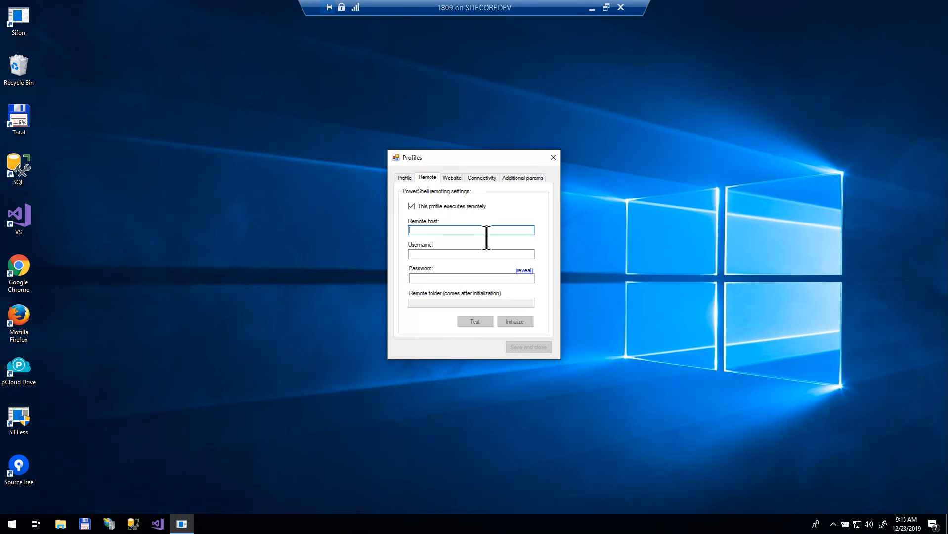
{"action": "type", "text": "Windows1903"}
Step: Enter the remote account's username and password, and test the connection to the remote host
{"action": "left_click", "coordinate": [460, 254]}
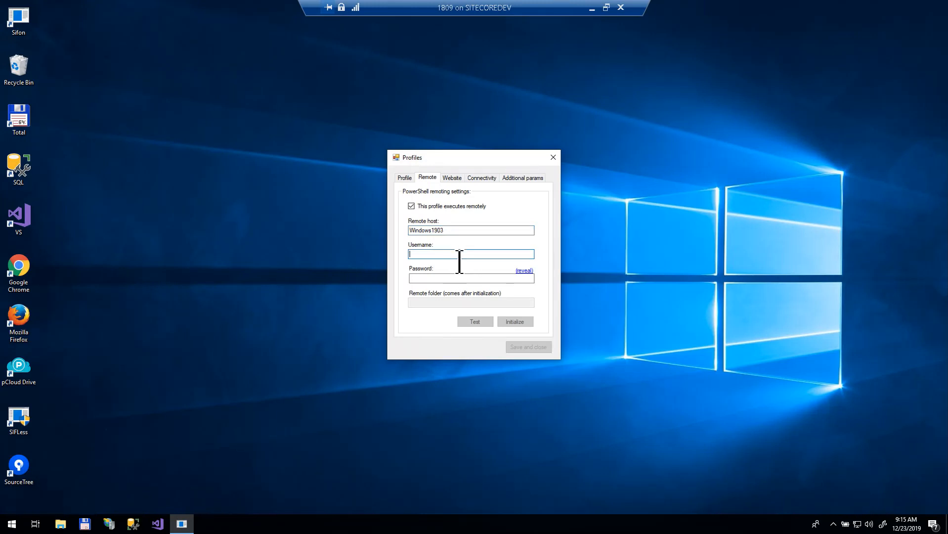
{"action": "type", "text": "martin"}
{"action": "key", "text": "Tab"}
{"action": "type", "text": "***"}
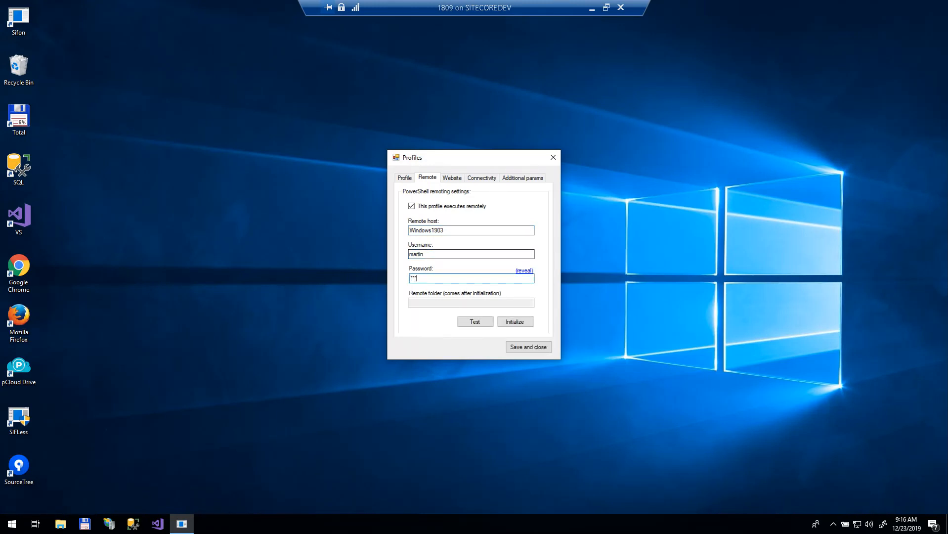
{"action": "left_click", "coordinate": [464, 324]}
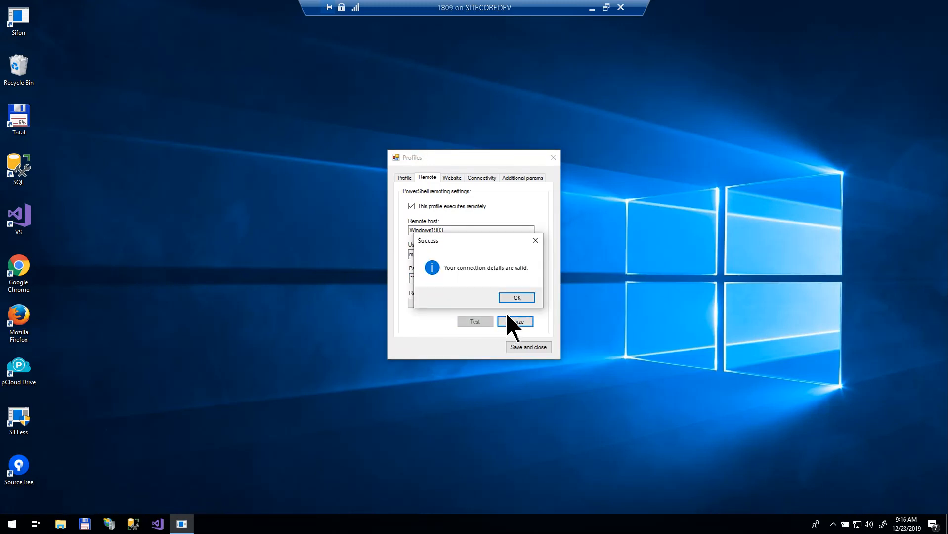
{"action": "left_click", "coordinate": [515, 299]}
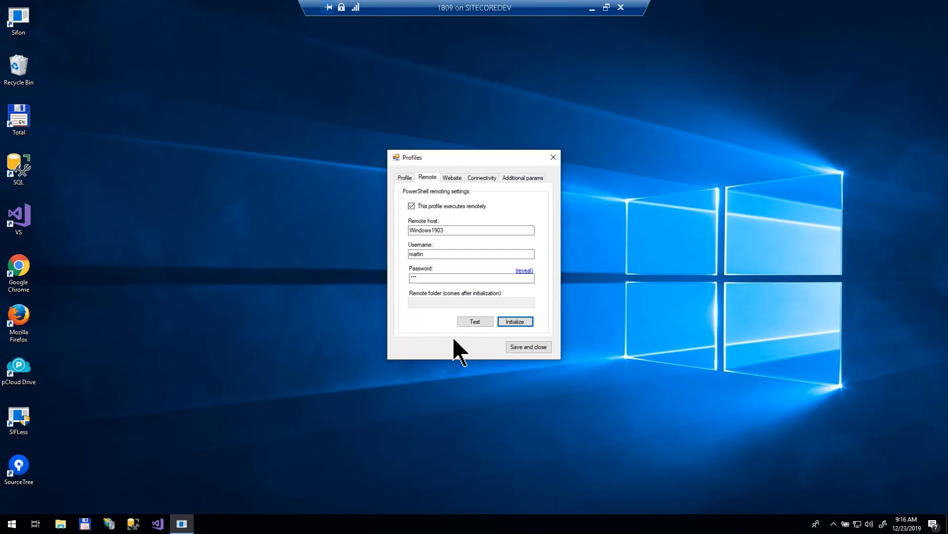
Step: Initialize the remote host for this profile, finish the initialization and save the profile
{"action": "left_click", "coordinate": [390, 451]}
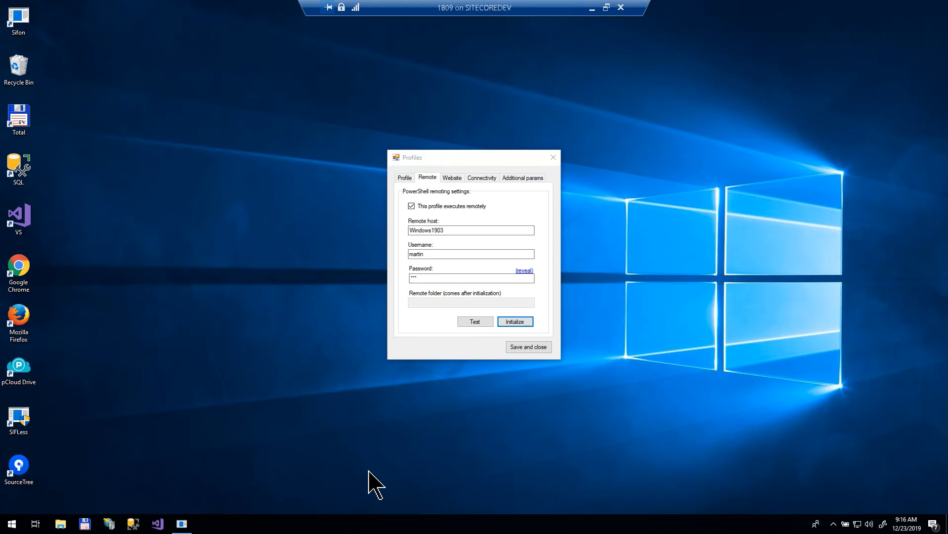
{"action": "left_click", "coordinate": [513, 322]}
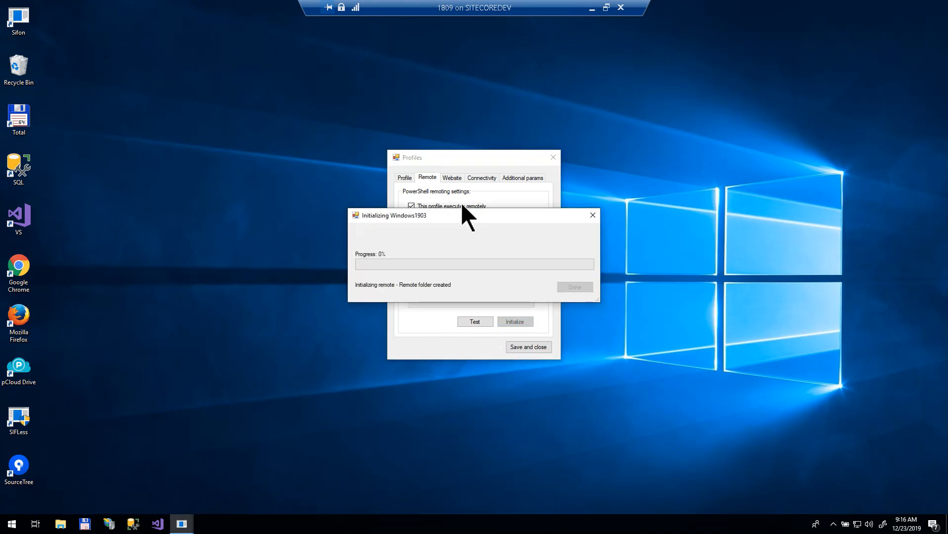
{"action": "left_click_drag", "start_coordinate": [464, 214], "coordinate": [455, 383]}
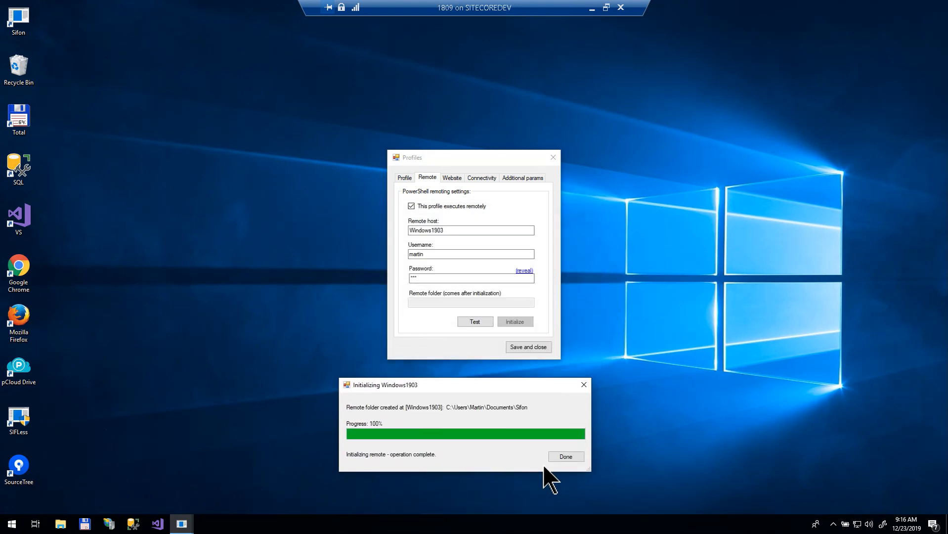
{"action": "left_click", "coordinate": [564, 457]}
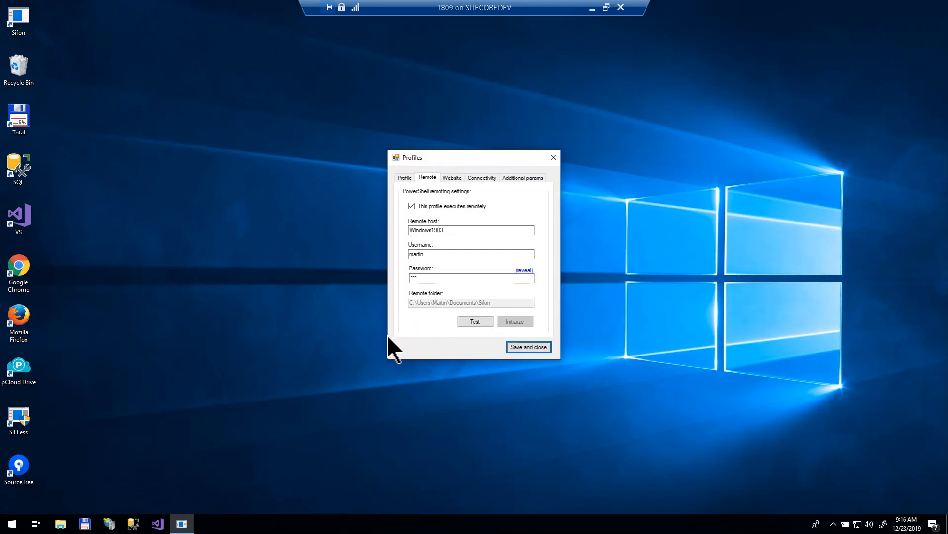
{"action": "left_click", "coordinate": [524, 349]}
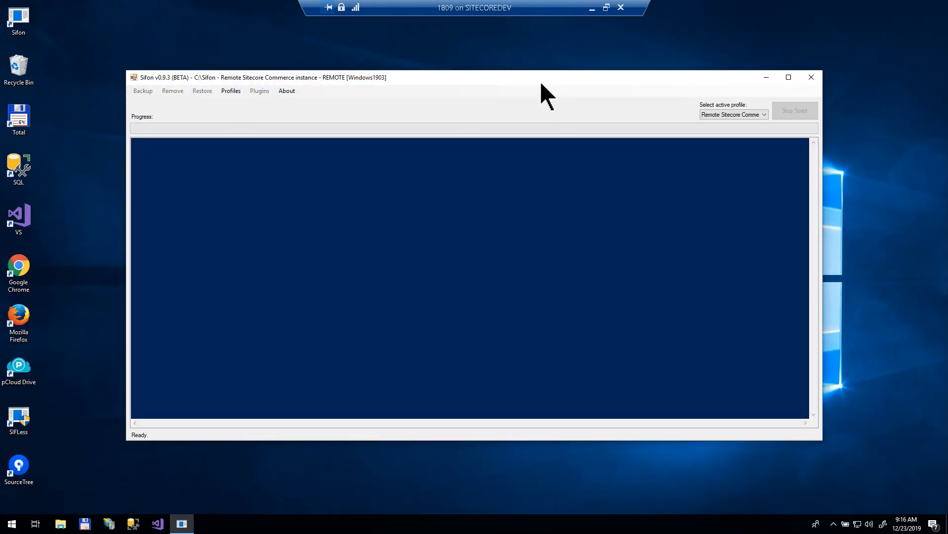
Step: Reopen the profile settings to set the IIS website to platform.local, and review its root folder and hostname bindings
{"action": "left_click_drag", "start_coordinate": [541, 83], "coordinate": [581, 88]}
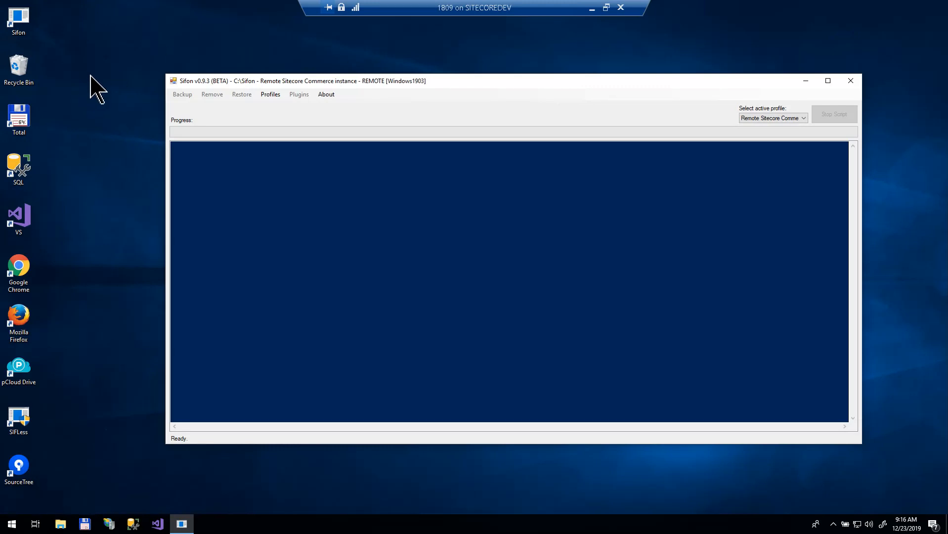
{"action": "left_click", "coordinate": [267, 97]}
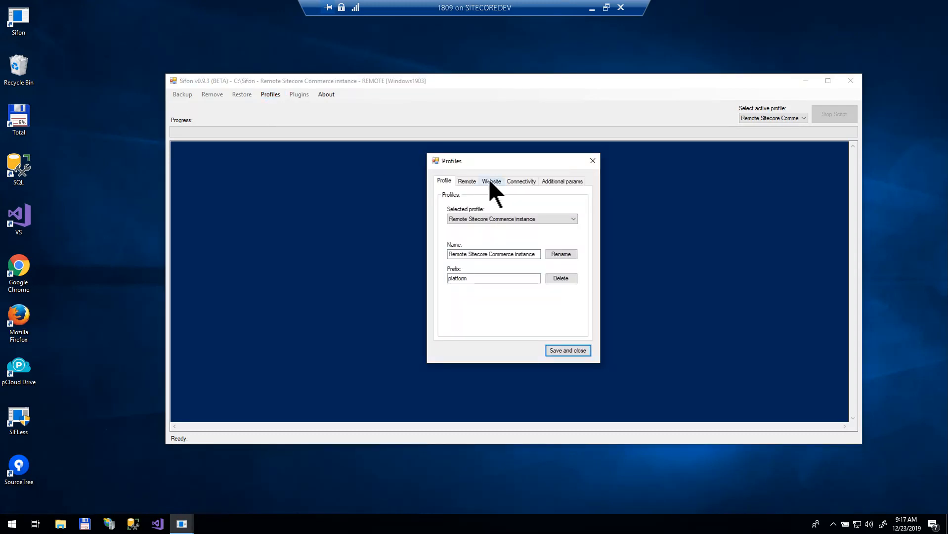
{"action": "left_click", "coordinate": [465, 183]}
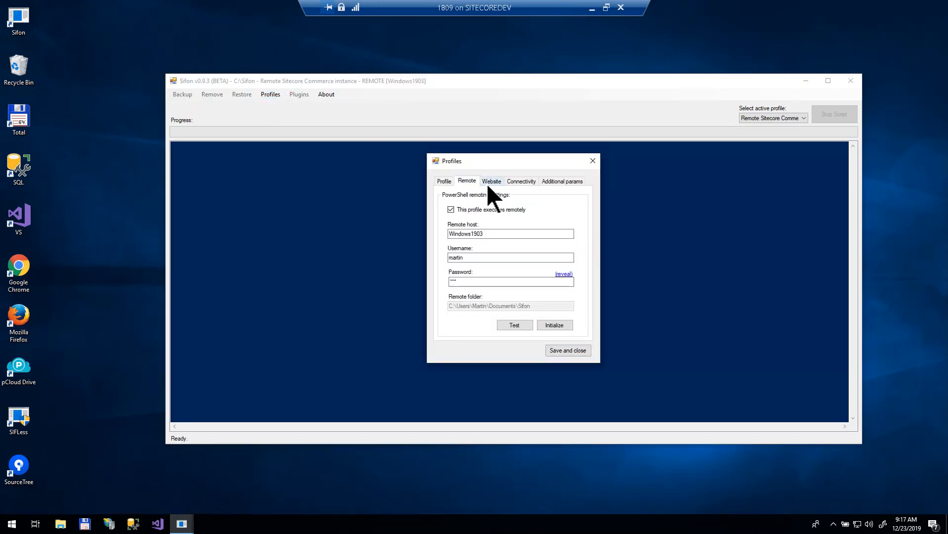
{"action": "left_click", "coordinate": [491, 182]}
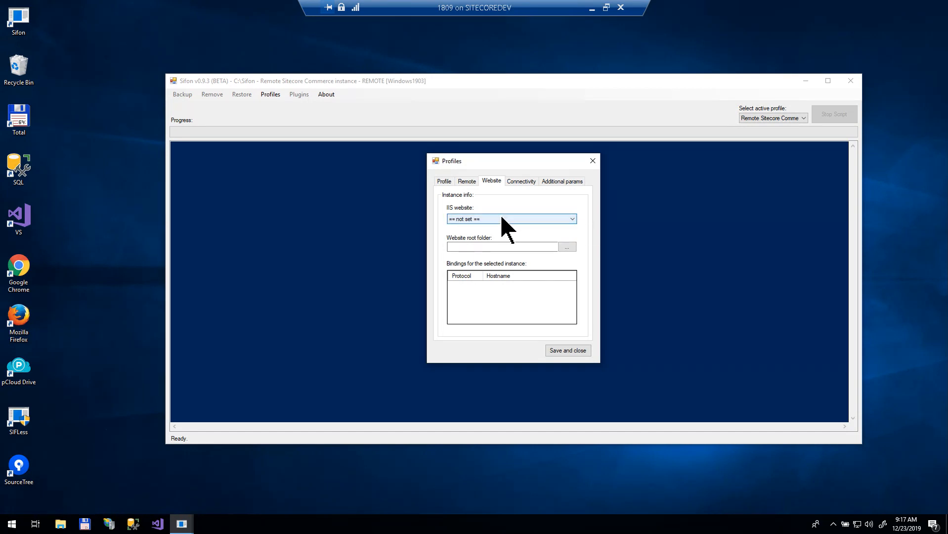
{"action": "left_click", "coordinate": [501, 220]}
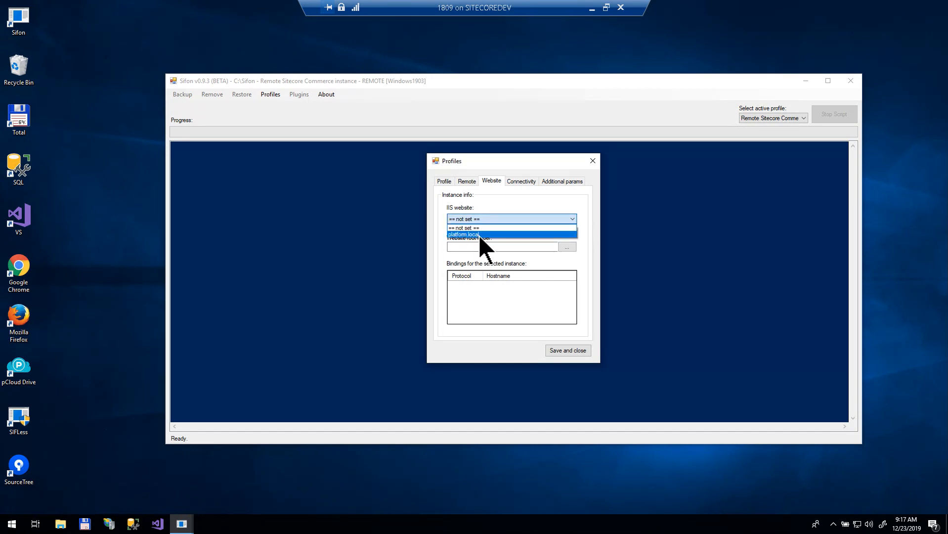
{"action": "left_click", "coordinate": [484, 235]}
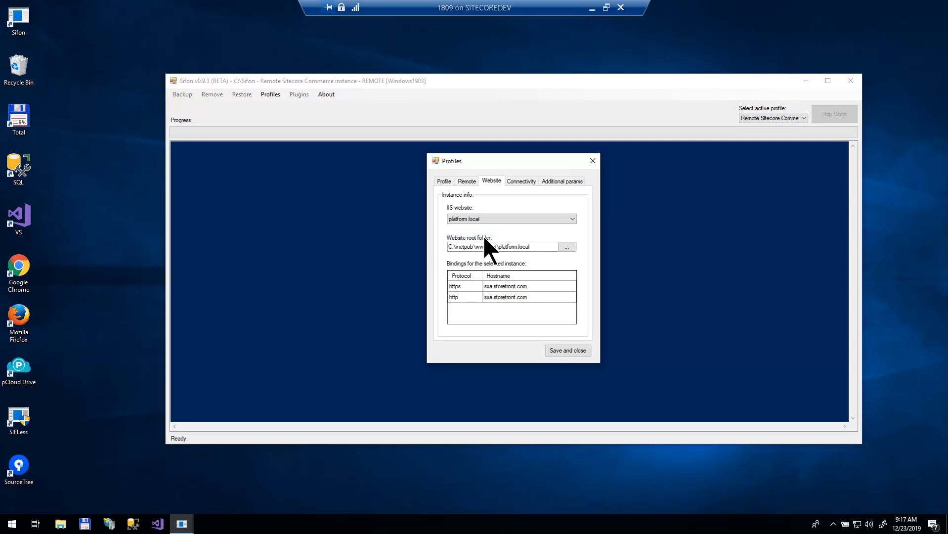
{"action": "left_click", "coordinate": [541, 248]}
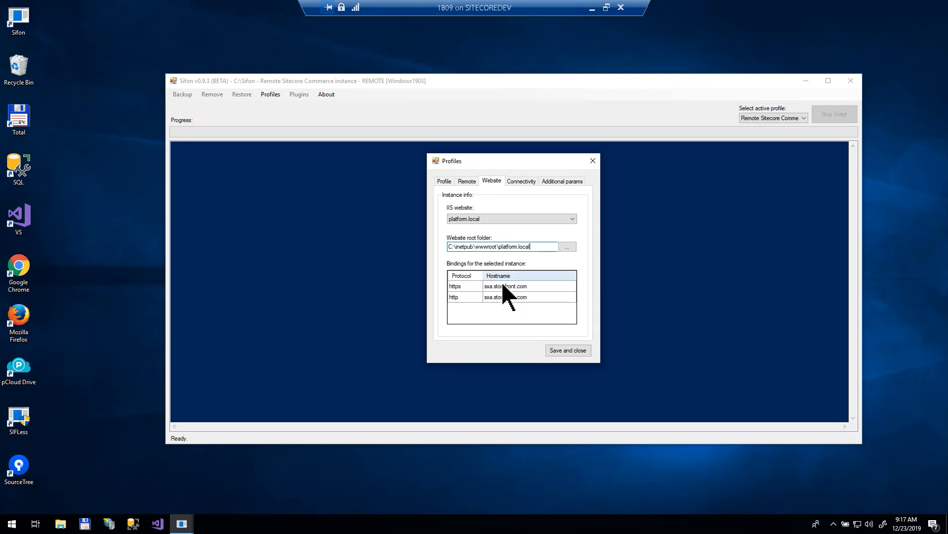
{"action": "left_click_drag", "start_coordinate": [497, 247], "coordinate": [599, 266]}
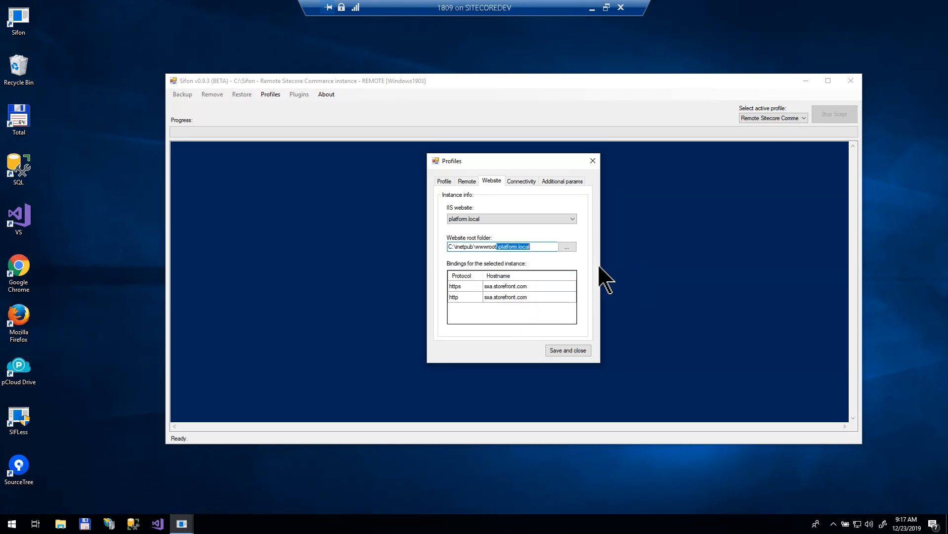
{"action": "left_click", "coordinate": [519, 287]}
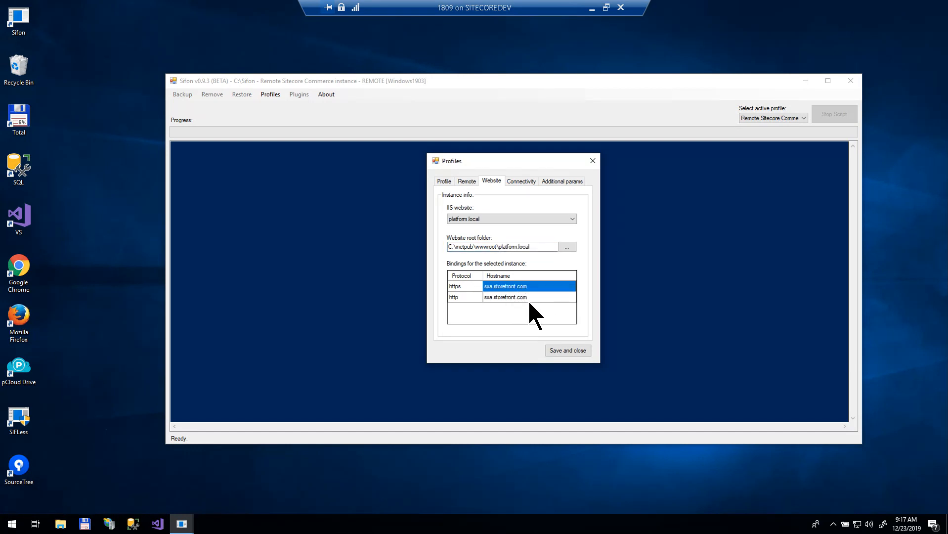
{"action": "left_click", "coordinate": [474, 287]}
{"action": "left_click", "coordinate": [475, 297]}
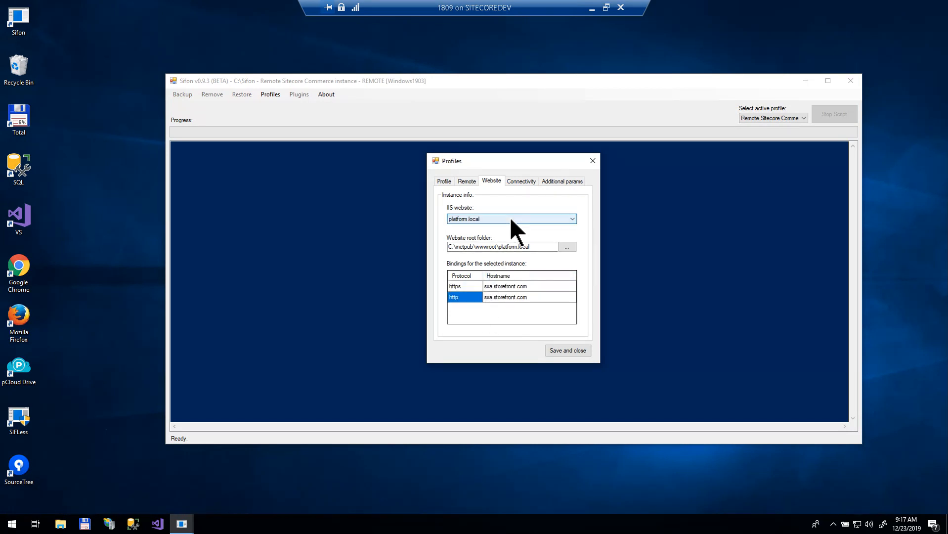
Step: Check the profile's SQL Server instance choices and open the SQL Server settings for adding a new server
{"action": "left_click", "coordinate": [521, 184]}
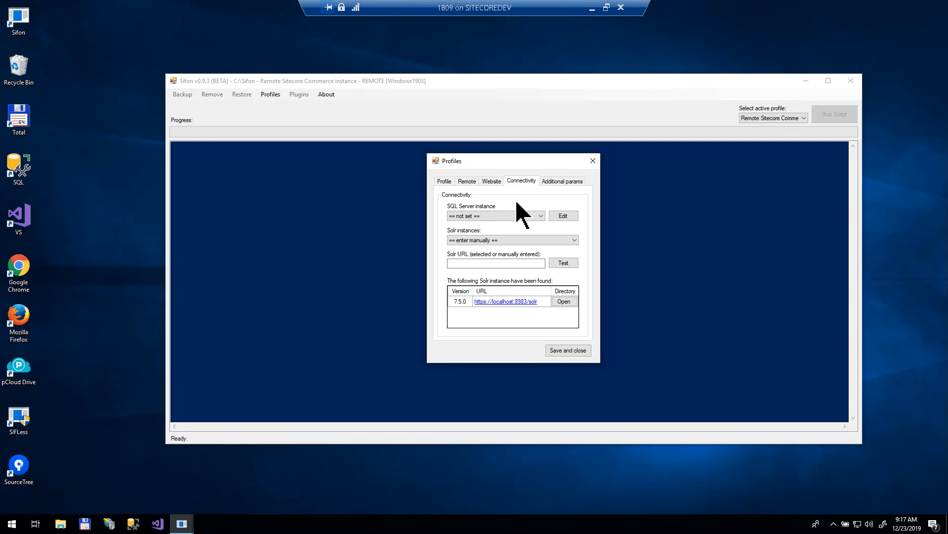
{"action": "left_click", "coordinate": [509, 217]}
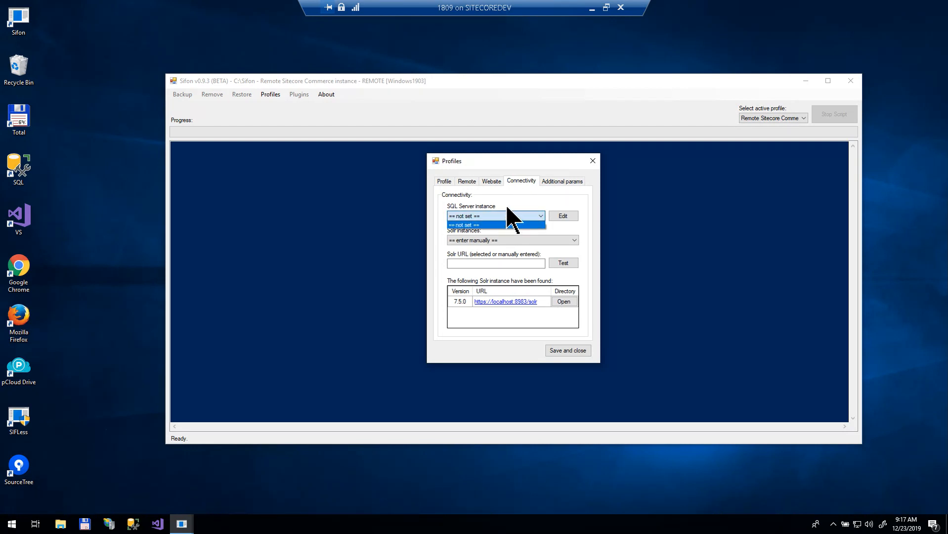
{"action": "left_click", "coordinate": [510, 211]}
{"action": "left_click", "coordinate": [499, 217]}
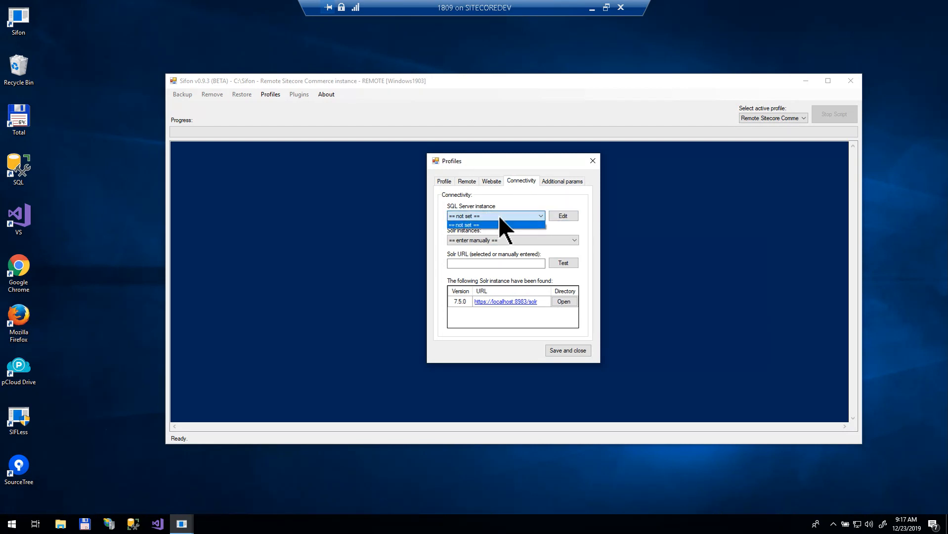
{"action": "left_click", "coordinate": [553, 221]}
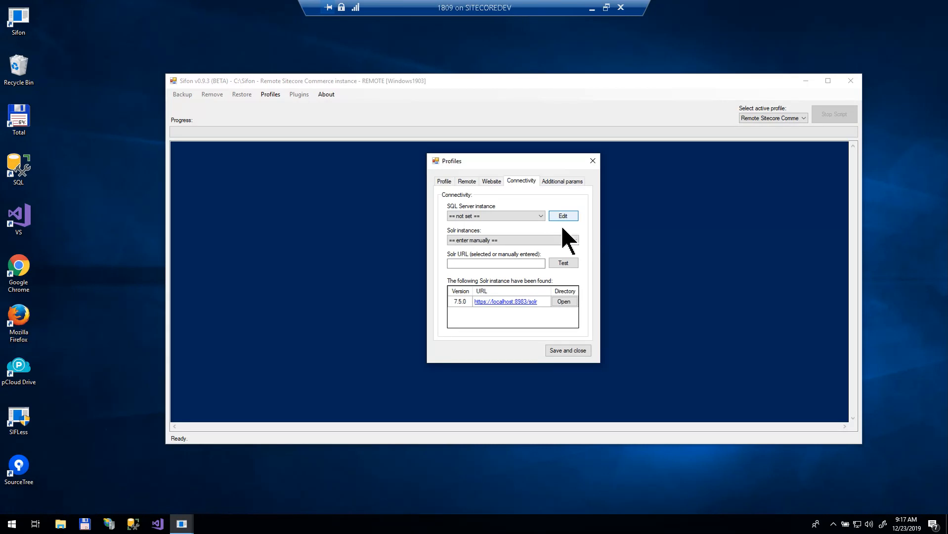
{"action": "left_click", "coordinate": [563, 216]}
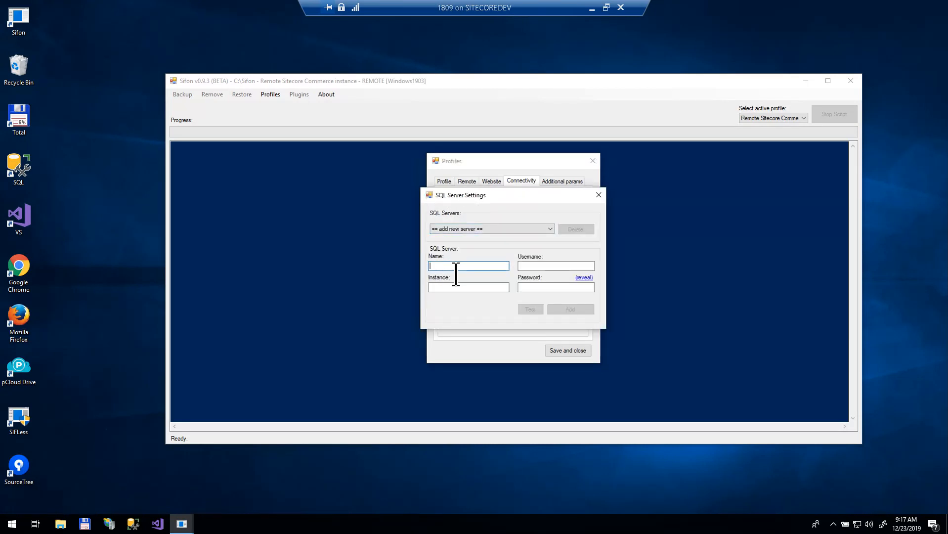
Step: Name the new SQL server RemoteSQL and set its instance to (local)
{"action": "type", "text": "RemoteSQl"}
{"action": "key", "text": "Tab"}
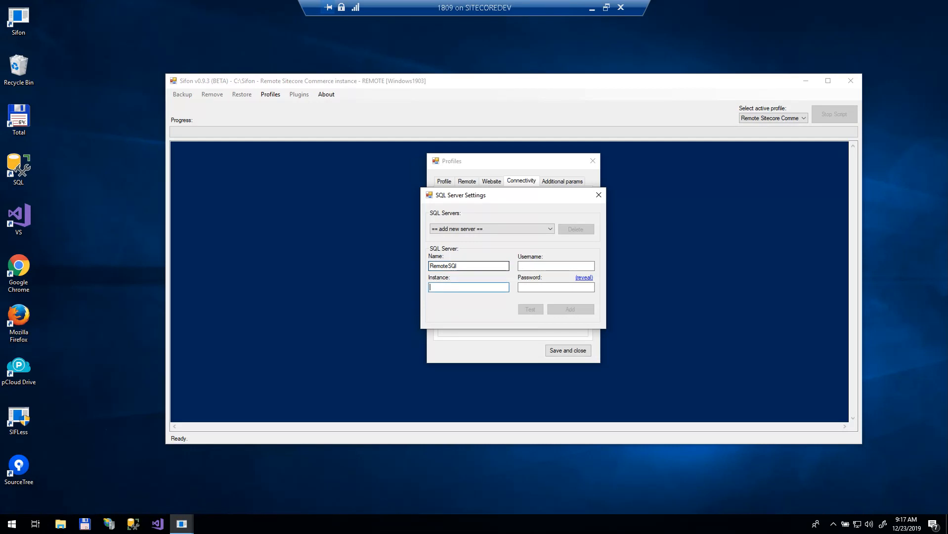
{"action": "type", "text": "(local"}
{"action": "left_click_drag", "start_coordinate": [458, 291], "coordinate": [413, 291]}
{"action": "left_click", "coordinate": [462, 290]}
{"action": "left_click", "coordinate": [481, 269]}
{"action": "type", "text": "L"}
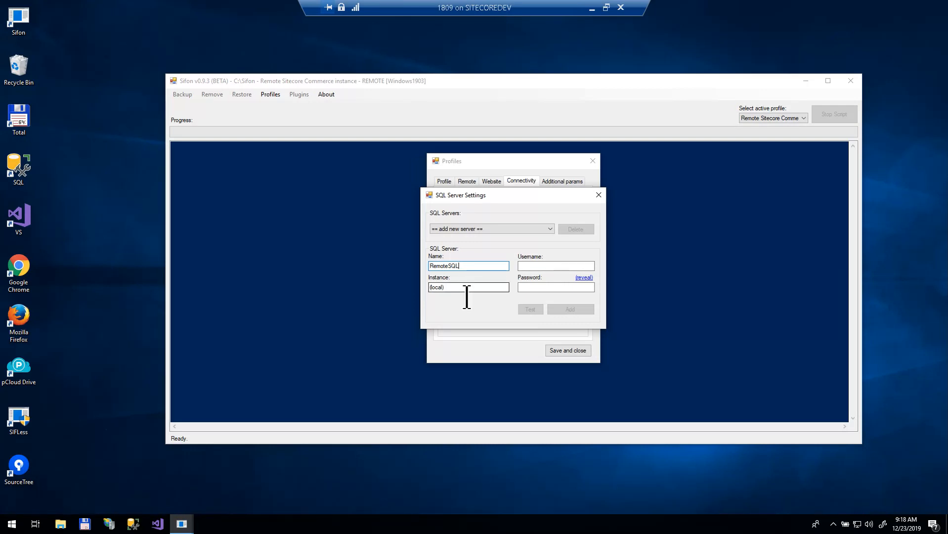
{"action": "key", "text": "Tab"}
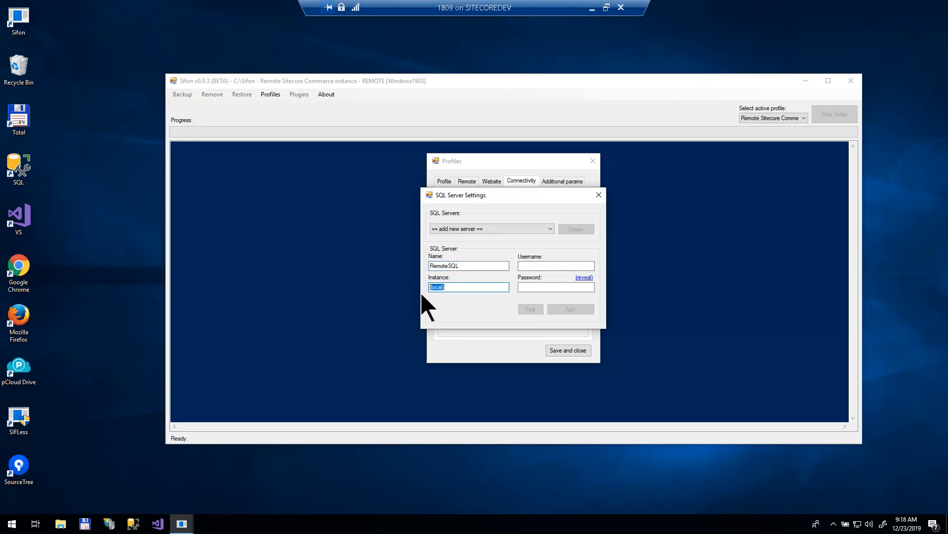
Step: Enter the username sa and the account password for the new RemoteSQL server
{"action": "left_click", "coordinate": [448, 288]}
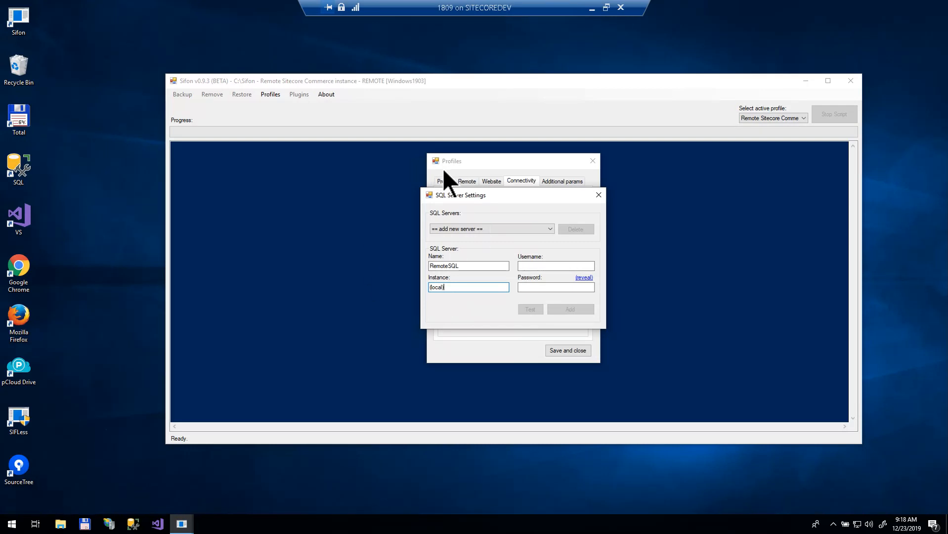
{"action": "left_click", "coordinate": [534, 267]}
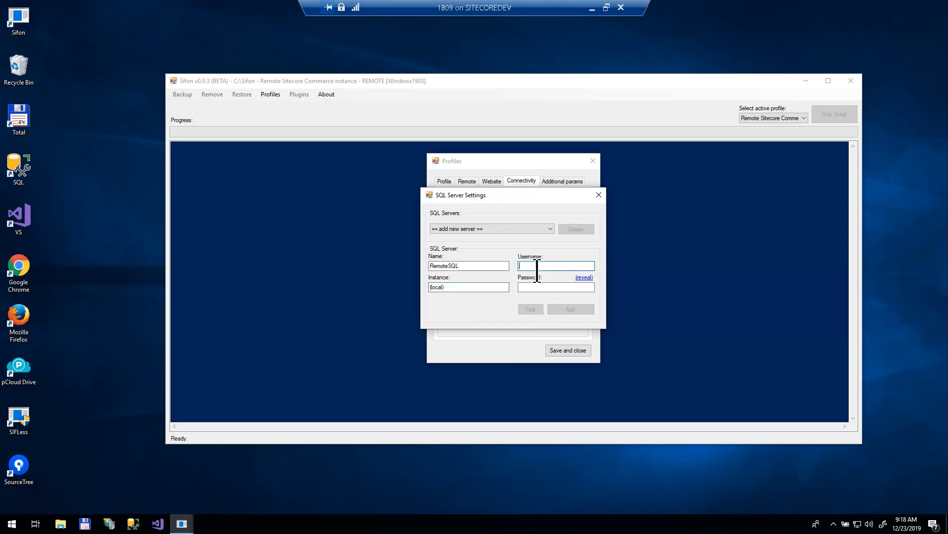
{"action": "type", "text": "sa"}
{"action": "key", "text": "Tab"}
{"action": "type", "text": "**"}
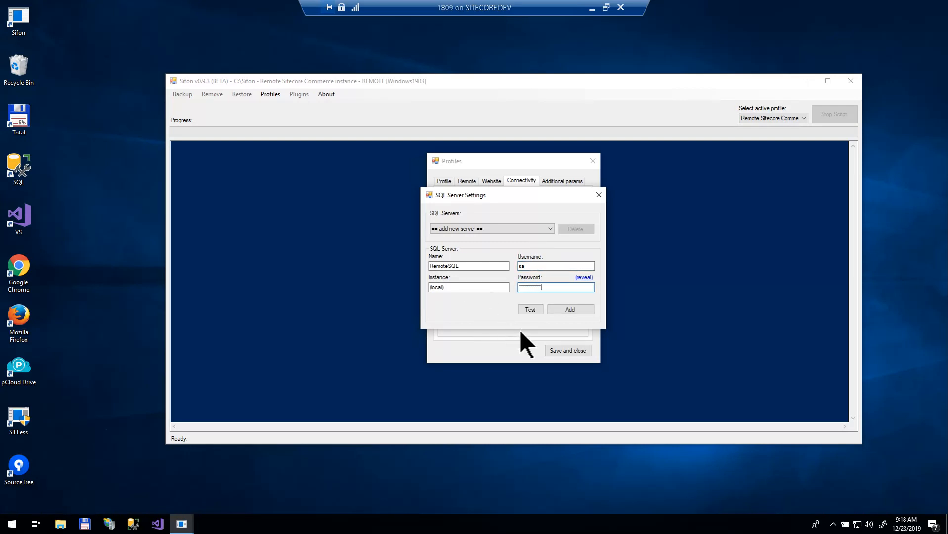
Step: Test the RemoteSQL connection and add the server to the profile's SQL Server instances
{"action": "left_click", "coordinate": [531, 312]}
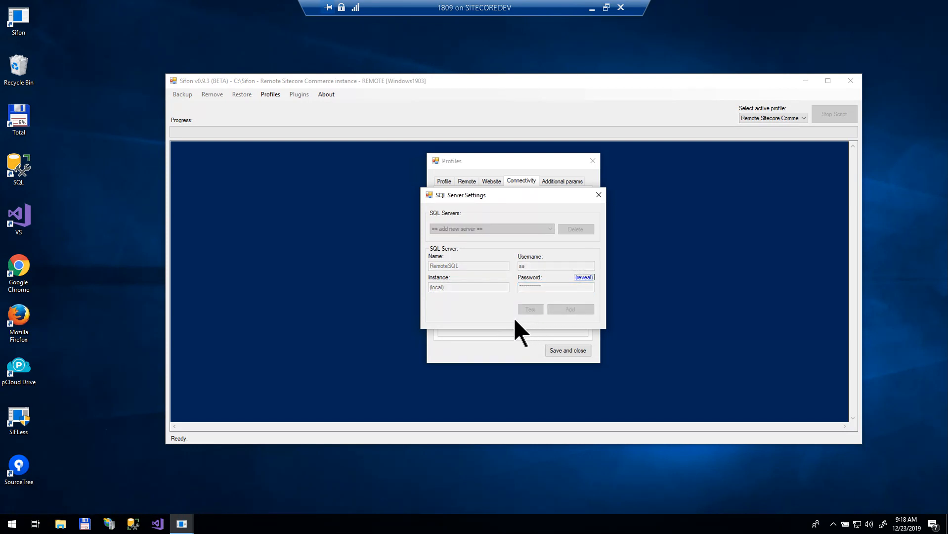
{"action": "left_click", "coordinate": [489, 296]}
{"action": "left_click", "coordinate": [557, 311]}
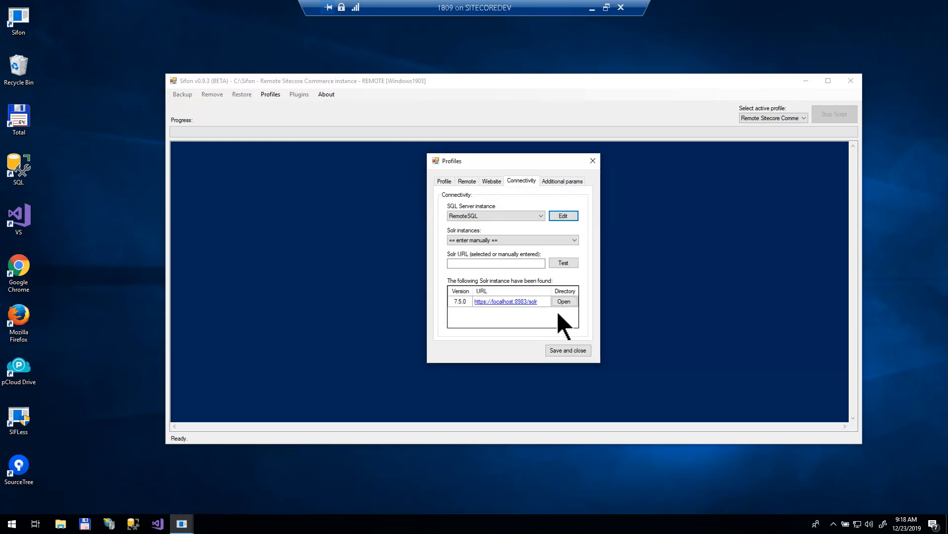
{"action": "left_click", "coordinate": [503, 242]}
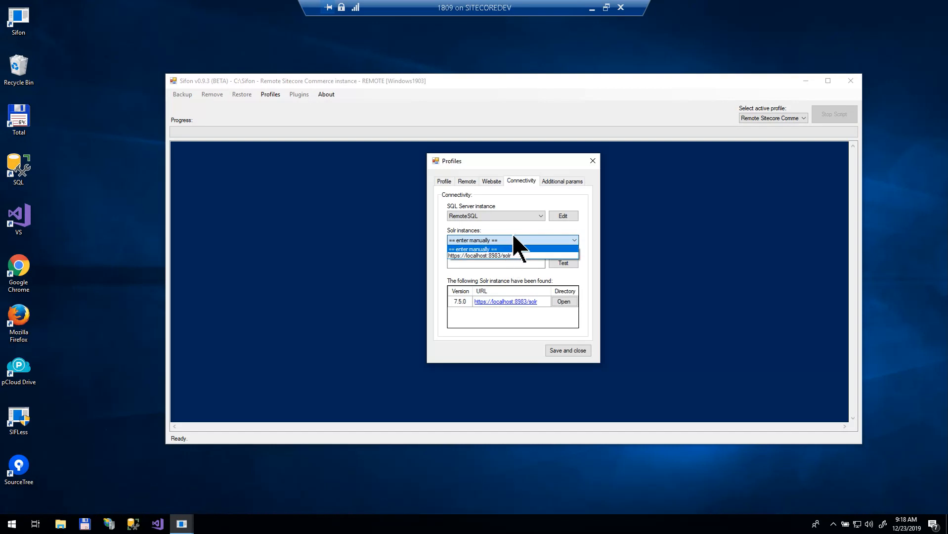
{"action": "left_click", "coordinate": [516, 238]}
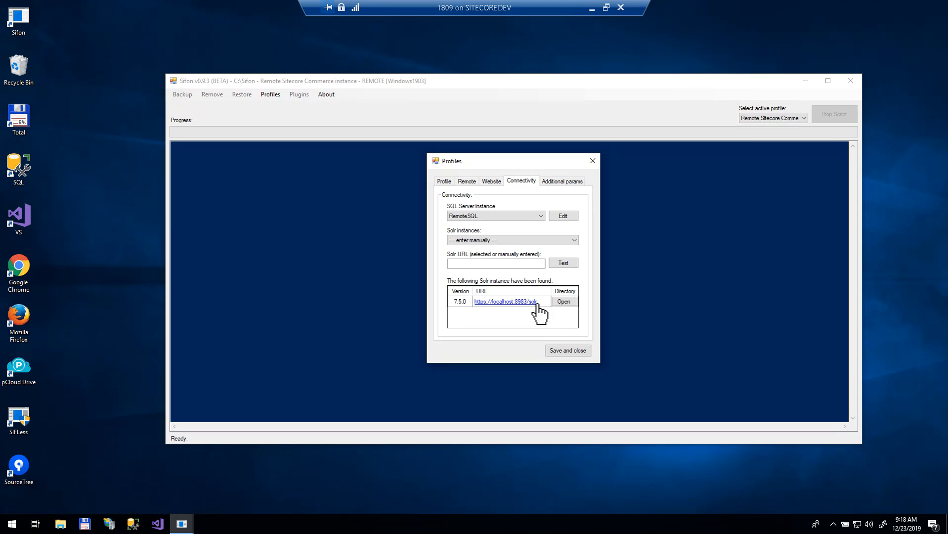
{"action": "left_click", "coordinate": [524, 242]}
{"action": "left_click", "coordinate": [527, 255]}
{"action": "left_click", "coordinate": [558, 264]}
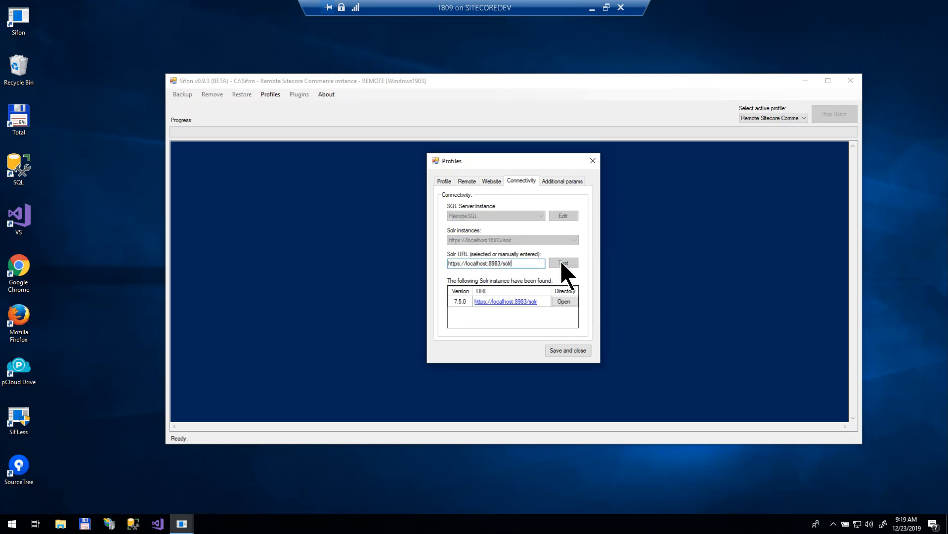
{"action": "left_click", "coordinate": [502, 298]}
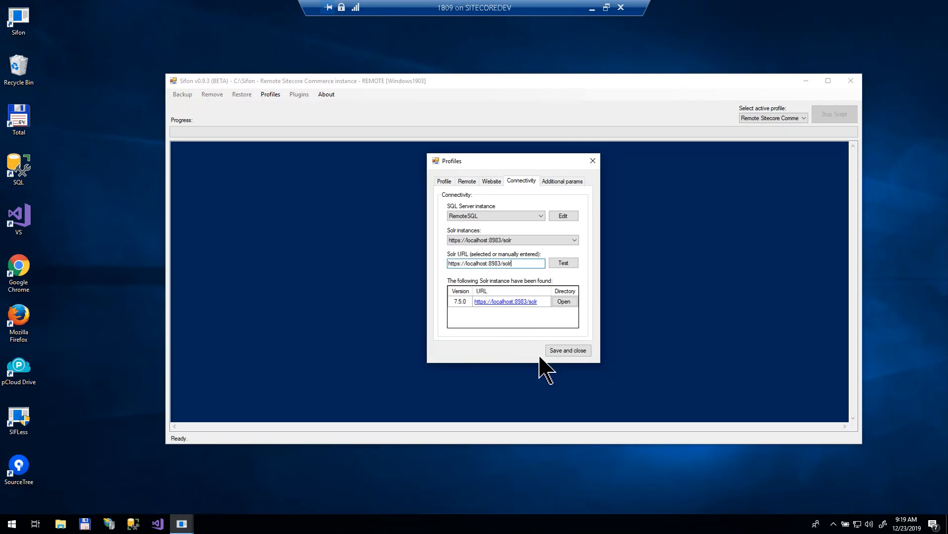
{"action": "left_click", "coordinate": [559, 352]}
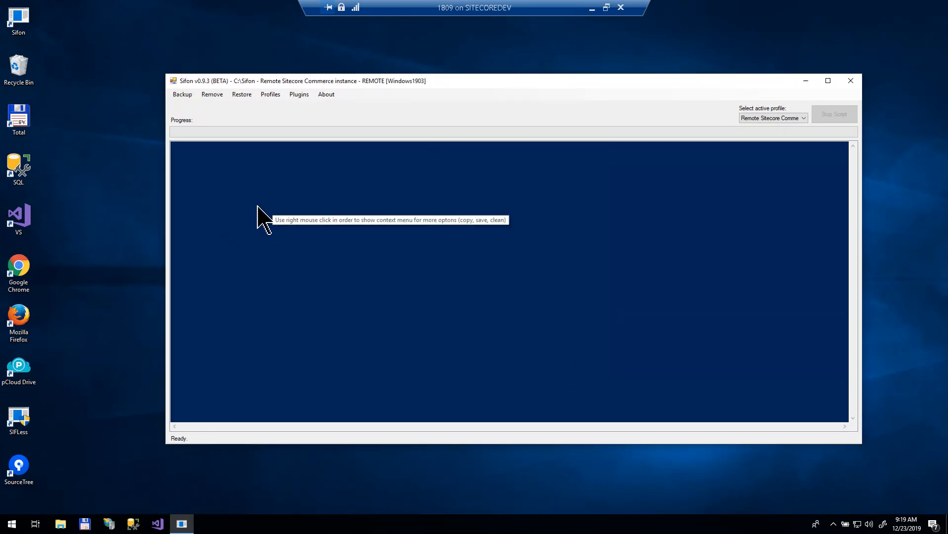
Step: Start a backup of the platform.local instance and include the xConnect folder, Identity Server and Commerce along with the website folder
{"action": "left_click", "coordinate": [195, 96]}
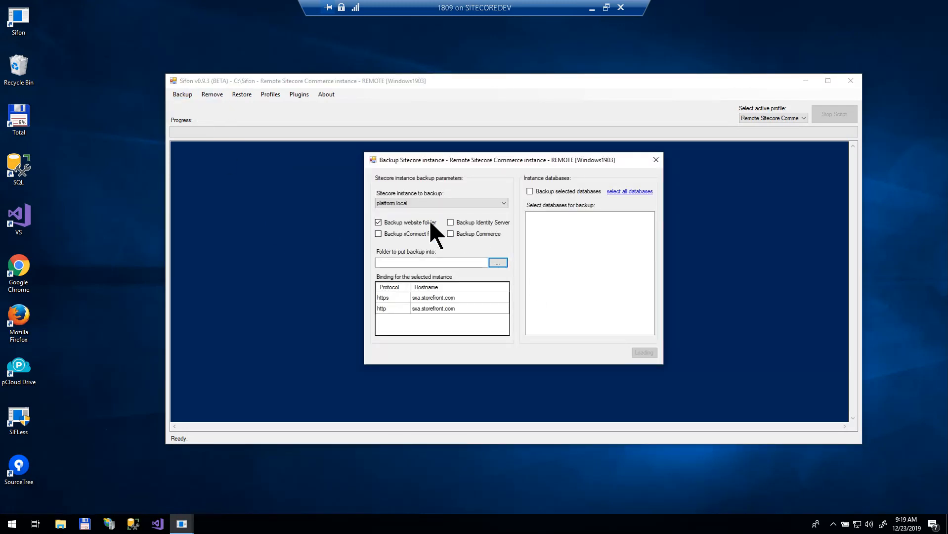
{"action": "left_click", "coordinate": [440, 205]}
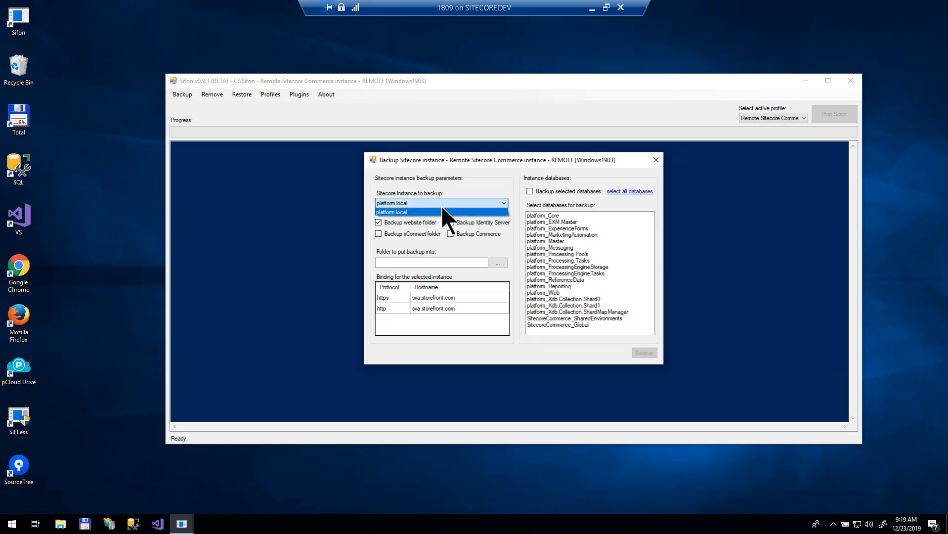
{"action": "left_click", "coordinate": [445, 212]}
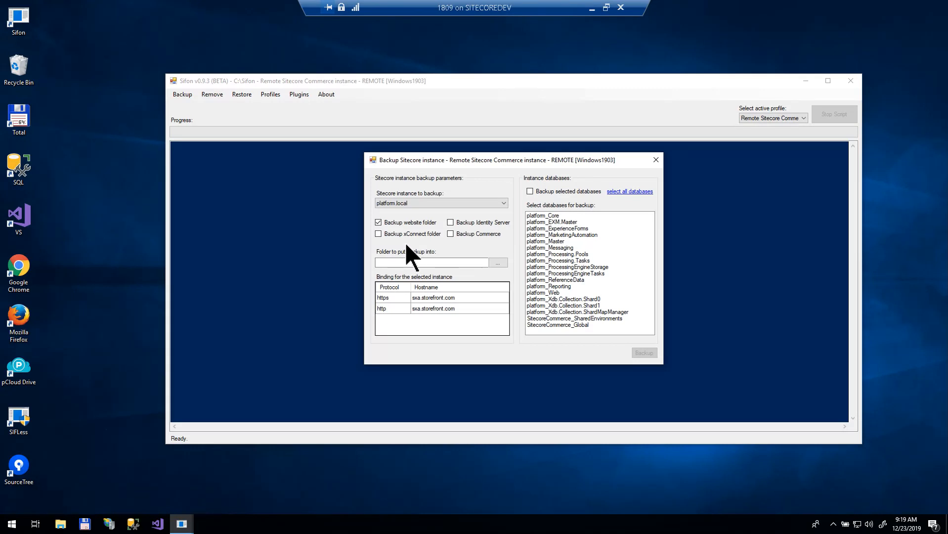
{"action": "left_click", "coordinate": [379, 237]}
{"action": "left_click", "coordinate": [450, 224]}
Step: Set the destination folder for the backup to C:\Backup on the remote machine
{"action": "left_click", "coordinate": [498, 263]}
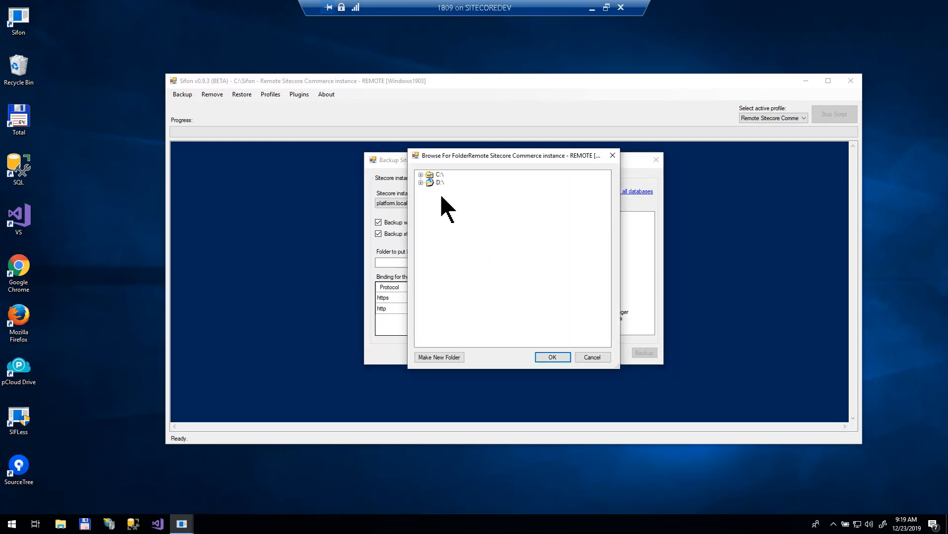
{"action": "left_click", "coordinate": [450, 183]}
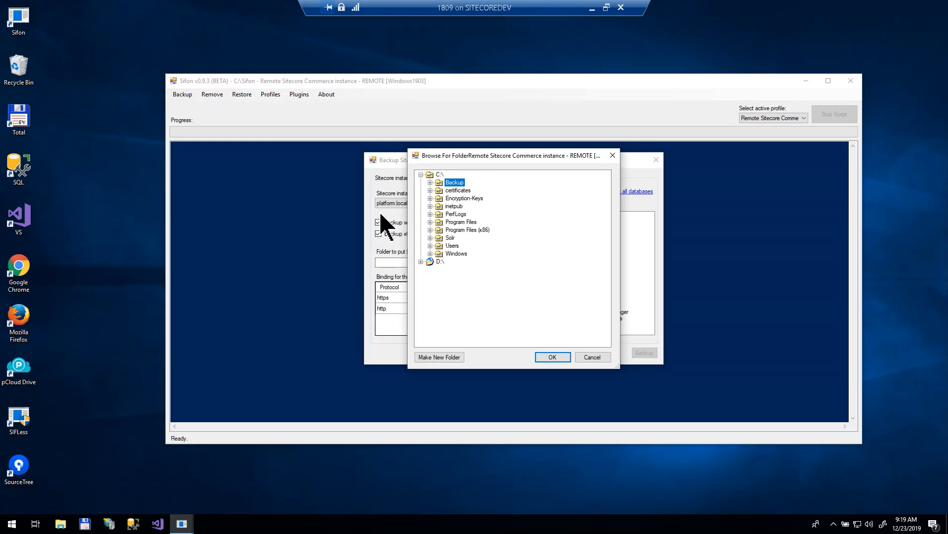
{"action": "left_click", "coordinate": [544, 359]}
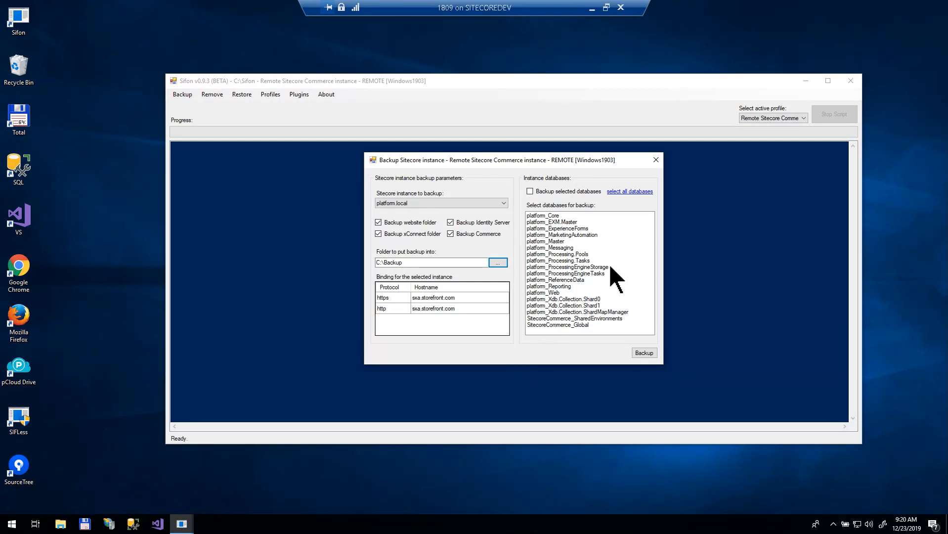
Step: Select all platform and SitecoreCommerce databases for the backup and run it
{"action": "left_click_drag", "start_coordinate": [601, 218], "coordinate": [627, 313]}
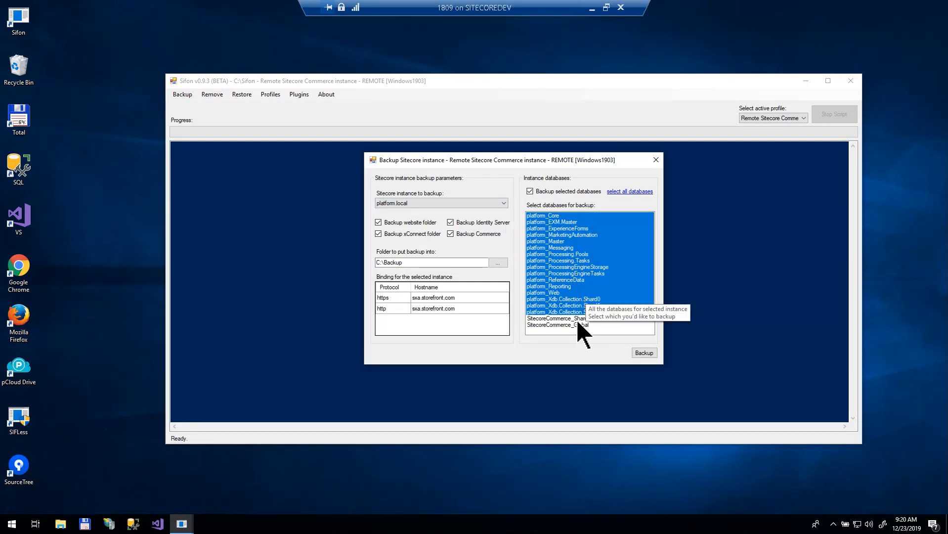
{"action": "left_click_drag", "start_coordinate": [577, 319], "coordinate": [577, 325]}
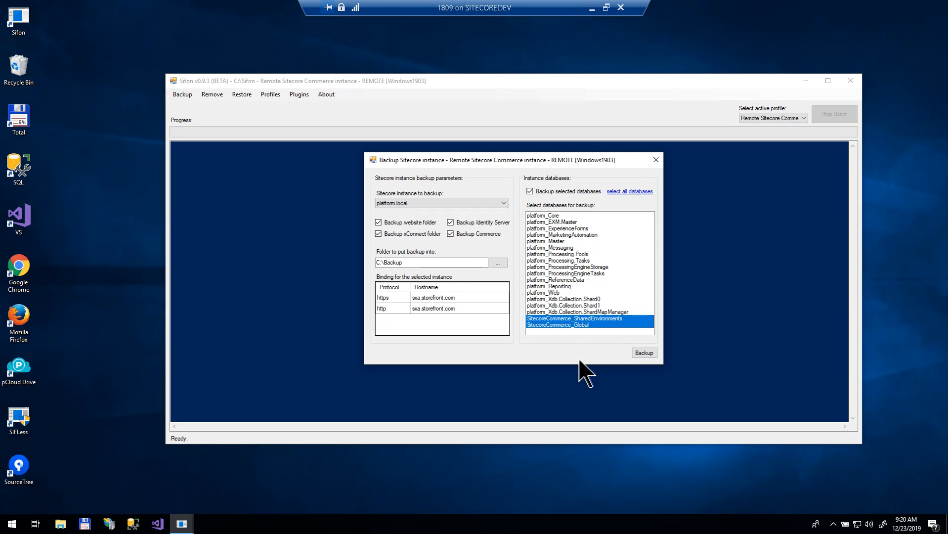
{"action": "left_click", "coordinate": [633, 191]}
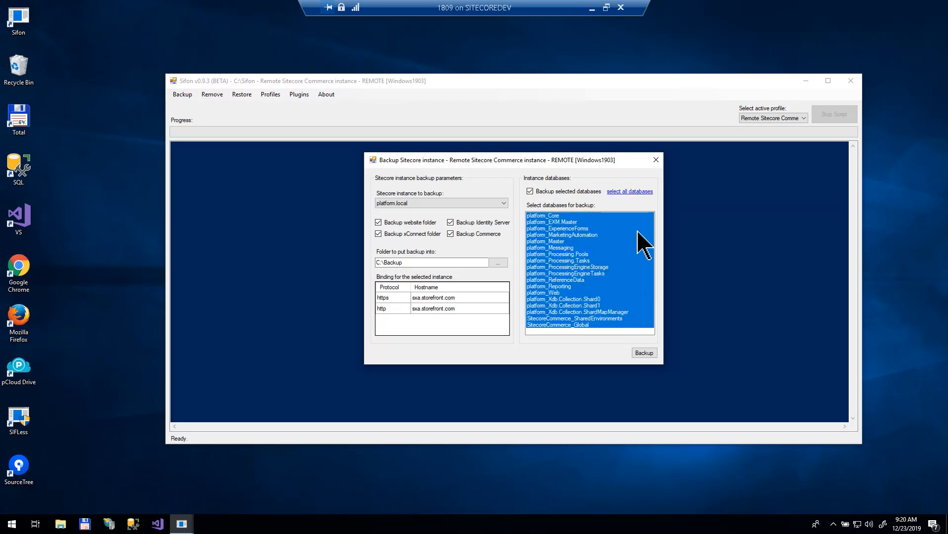
{"action": "left_click", "coordinate": [638, 354]}
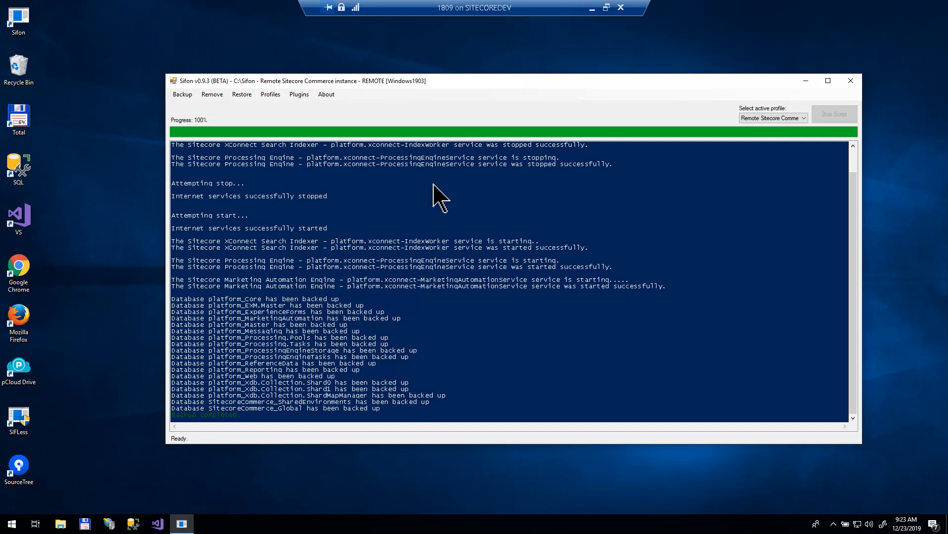
Step: Open the program's About information to view its supported versions, features and contact links
{"action": "left_click", "coordinate": [326, 95]}
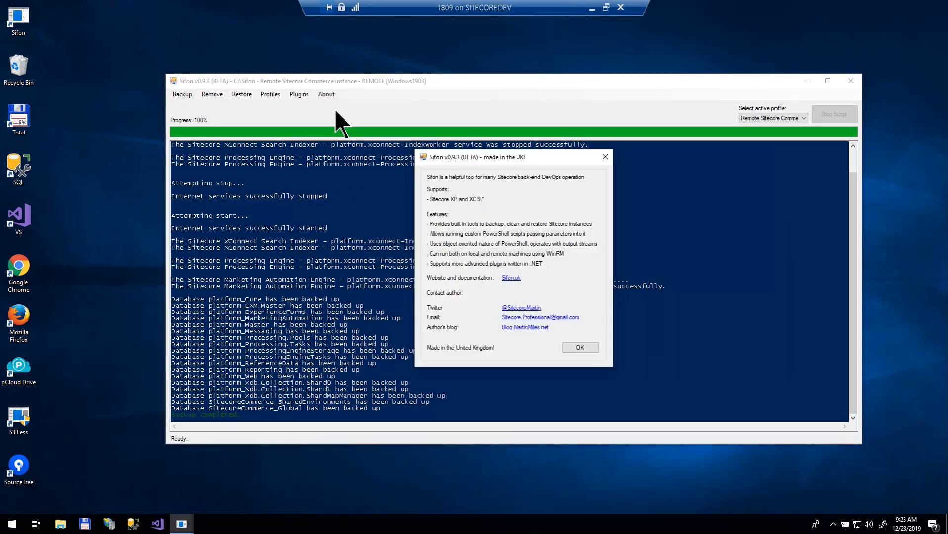